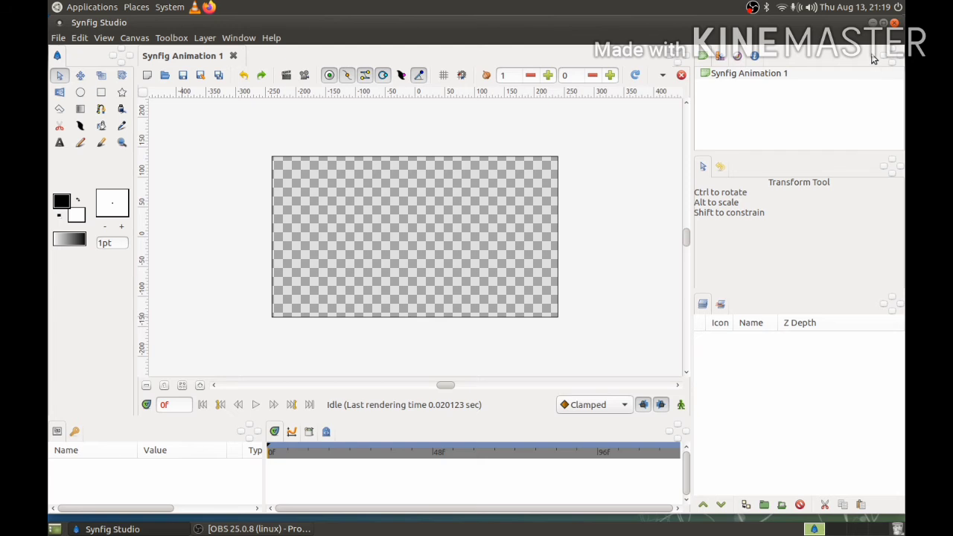
- Look through the Keyframes, Parameters, Palette Editor, Navigator, Info, History and Sets panels
left_click(75, 432)
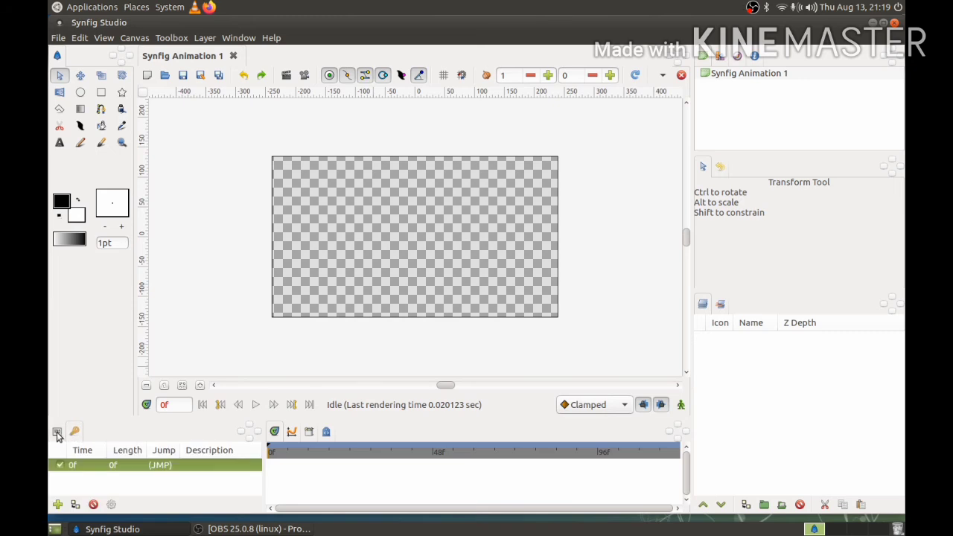
left_click(58, 432)
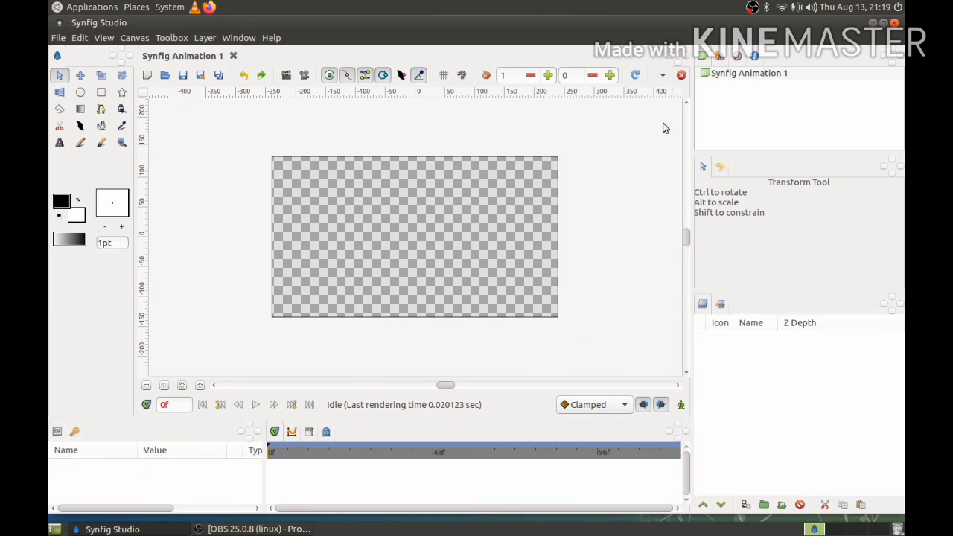
left_click(720, 58)
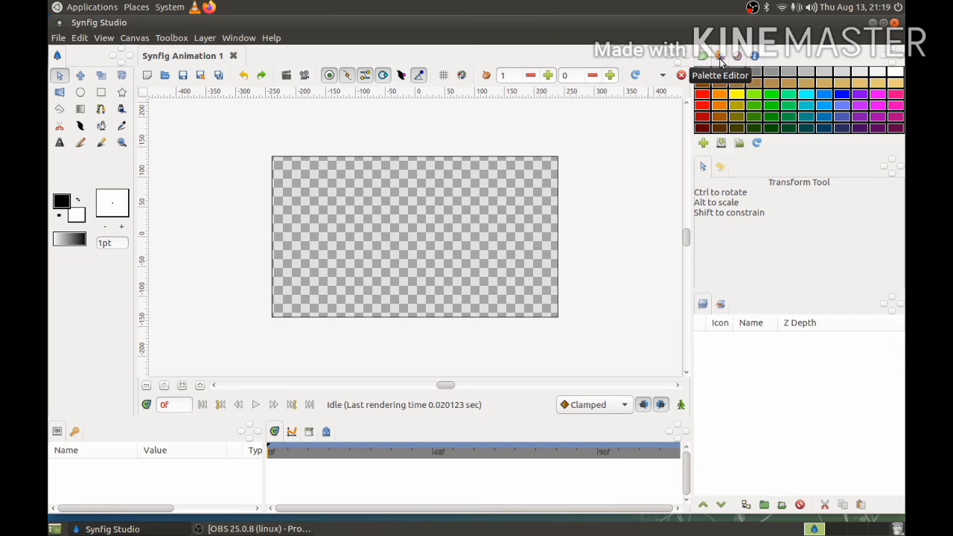
left_click(738, 57)
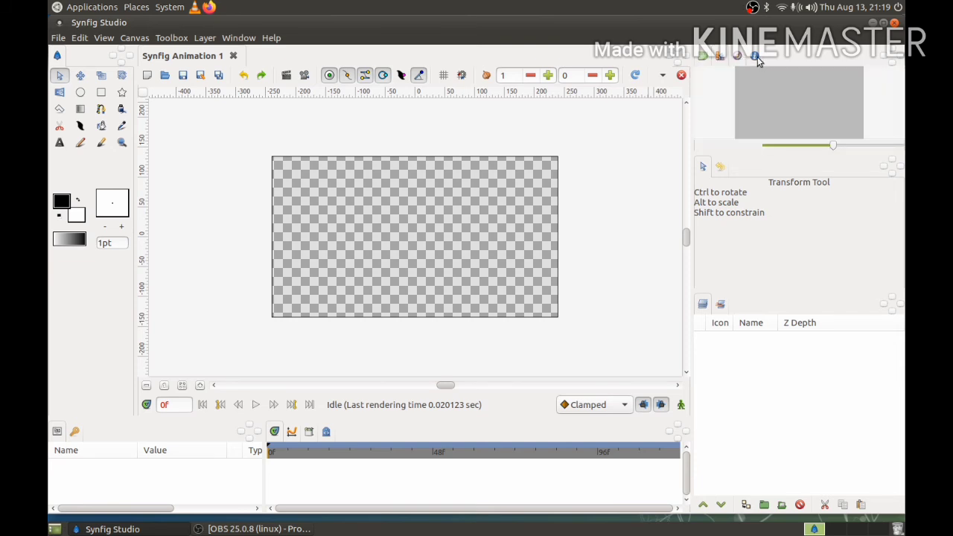
left_click(756, 57)
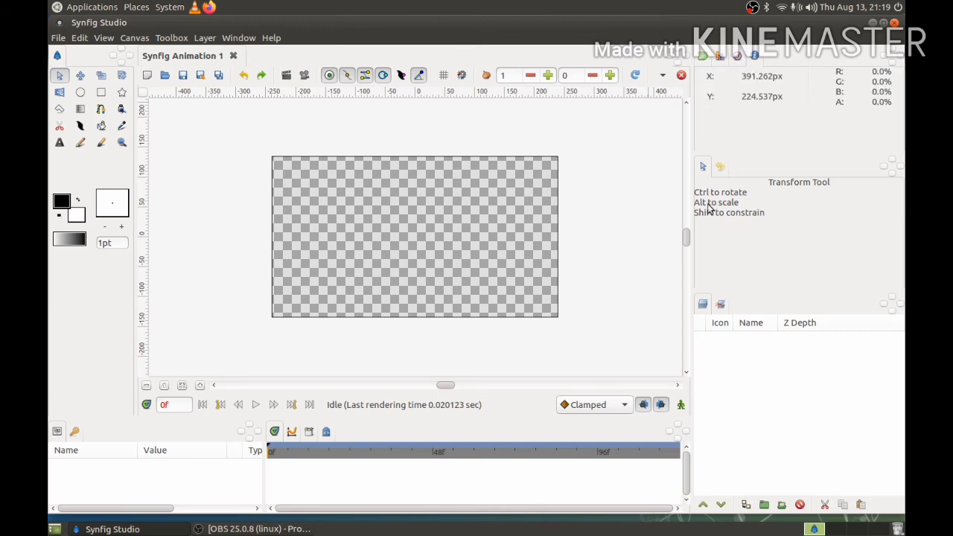
left_click(720, 168)
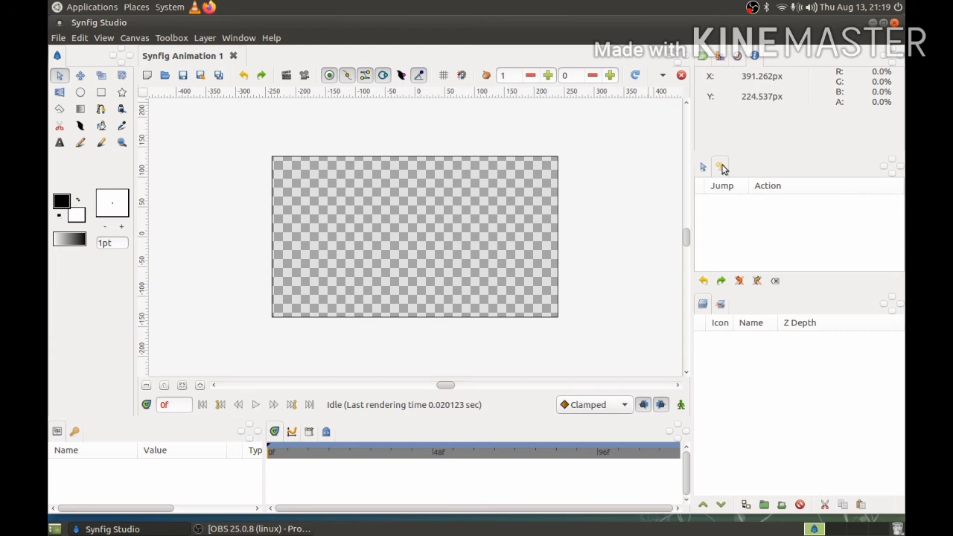
left_click(720, 307)
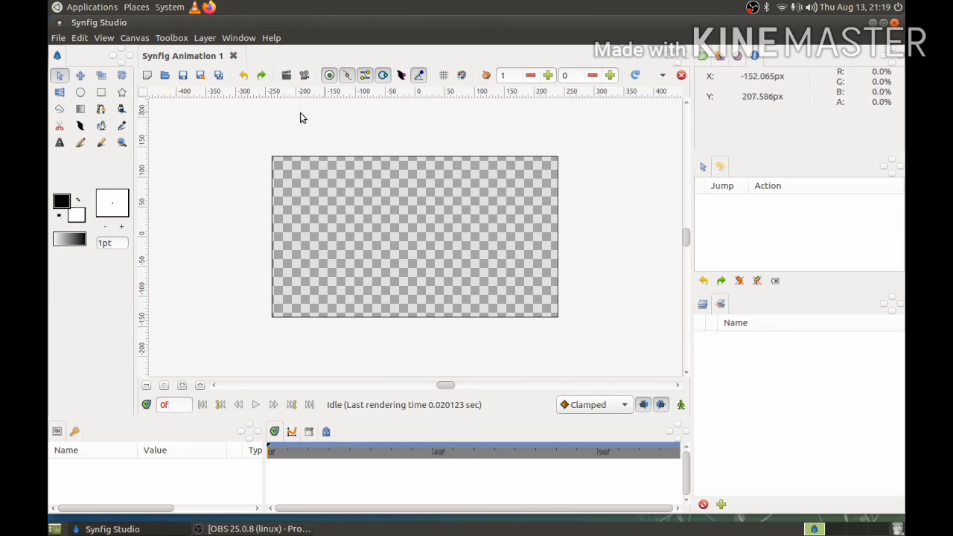
- Draw a white rectangle covering the entire canvas from its upper-left corner to its lower-right corner
left_click(736, 56)
left_click_drag(834, 146, 874, 154)
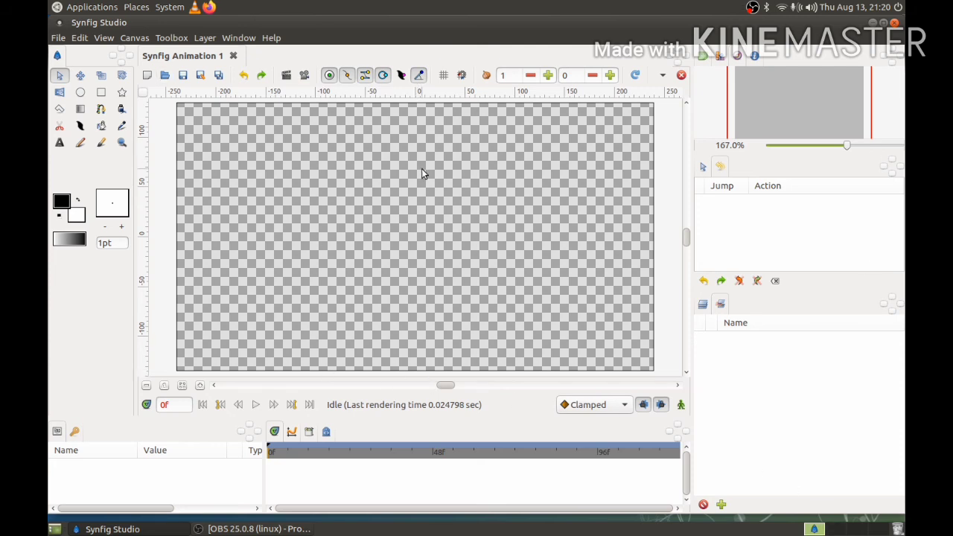
left_click(102, 94)
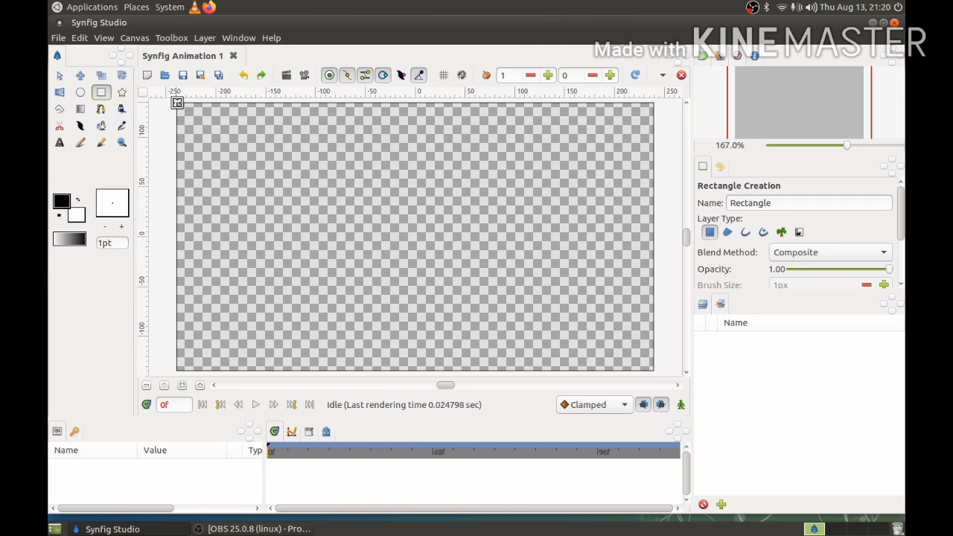
left_click_drag(177, 102, 649, 370)
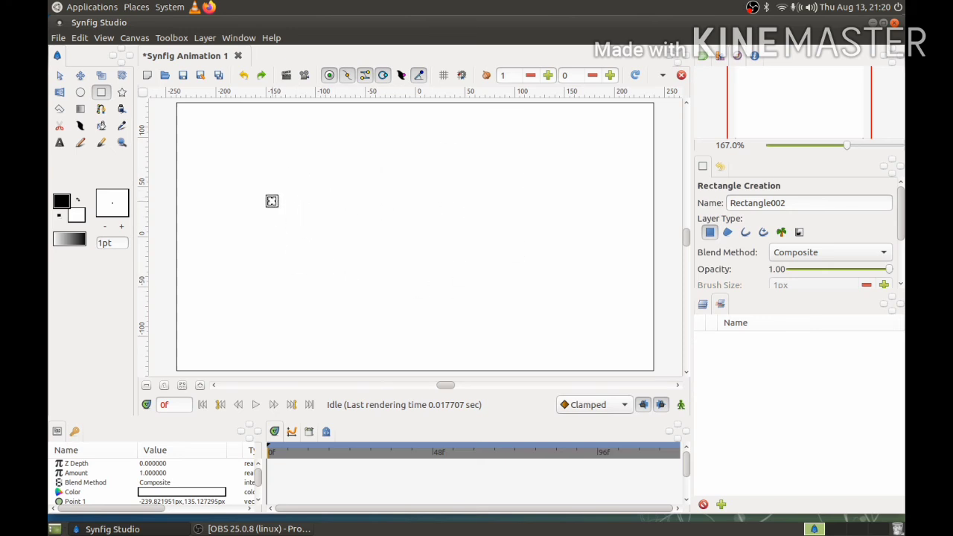
- Pick yellow from the palette and fill the canvas rectangle with it using the Fill tool
left_click(719, 56)
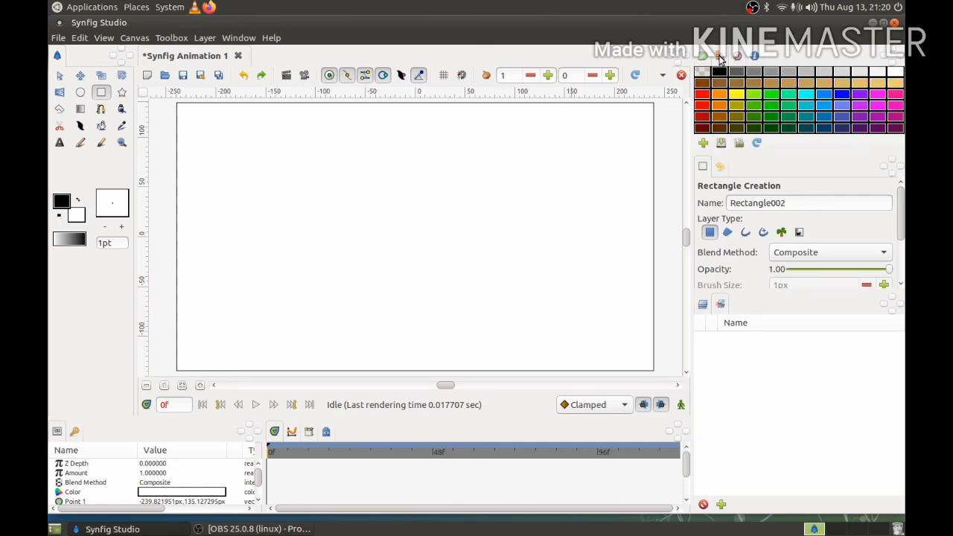
left_click(736, 99)
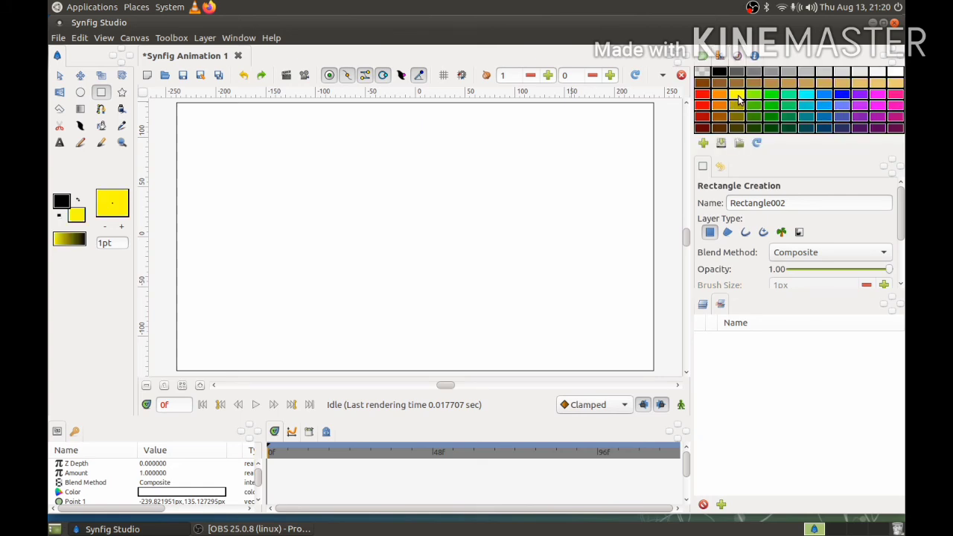
left_click(102, 127)
left_click(417, 176)
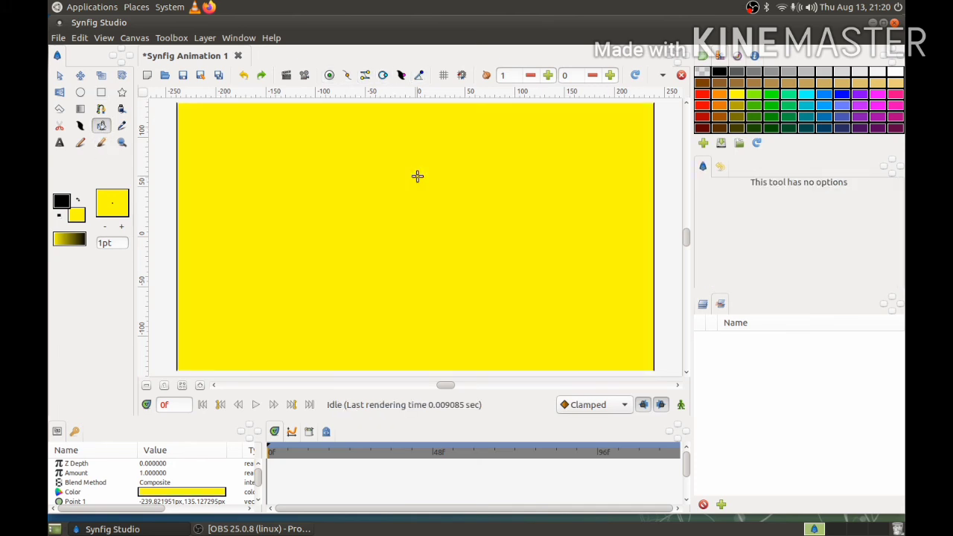
- Extend the yellow rectangle's lower-right and upper-left corners slightly beyond the canvas edges with the Transform tool
left_click(60, 76)
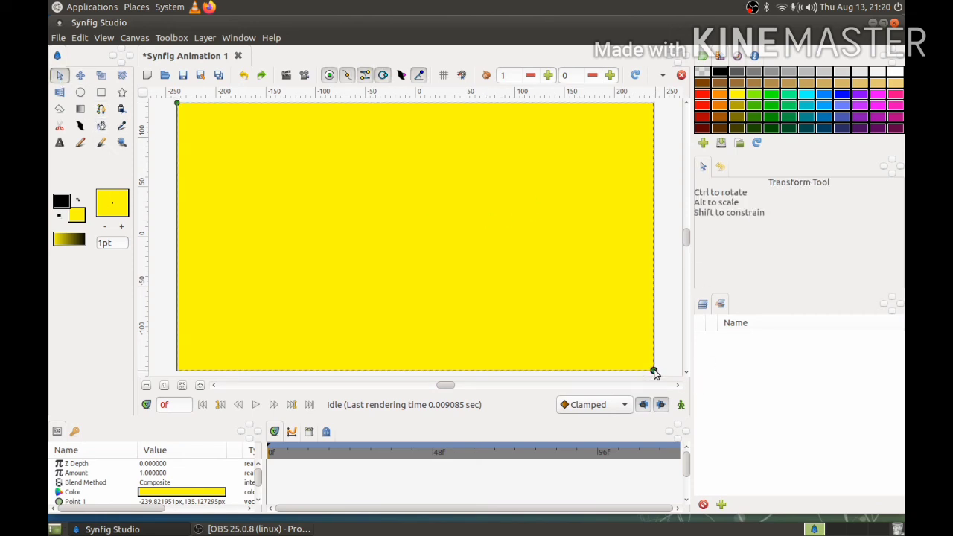
left_click_drag(654, 370, 659, 373)
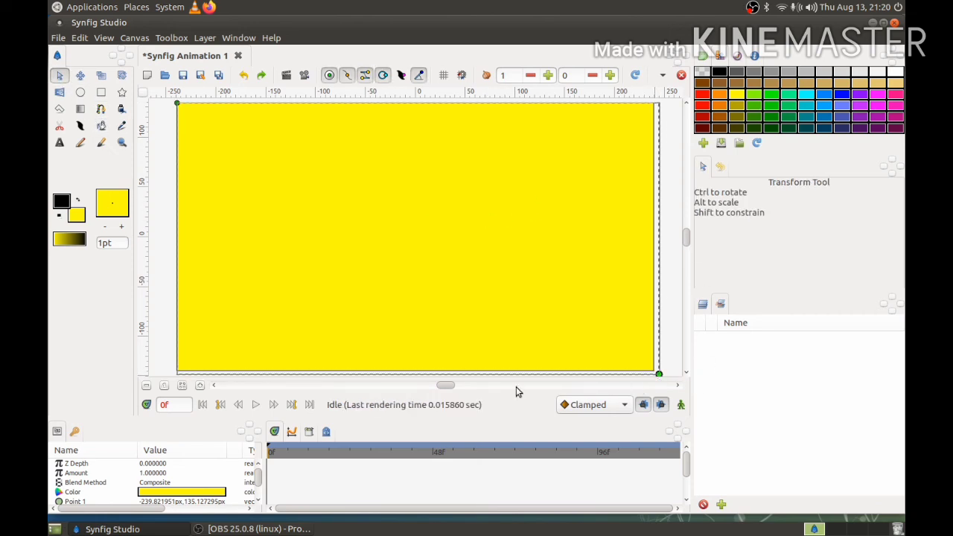
left_click_drag(178, 102, 172, 102)
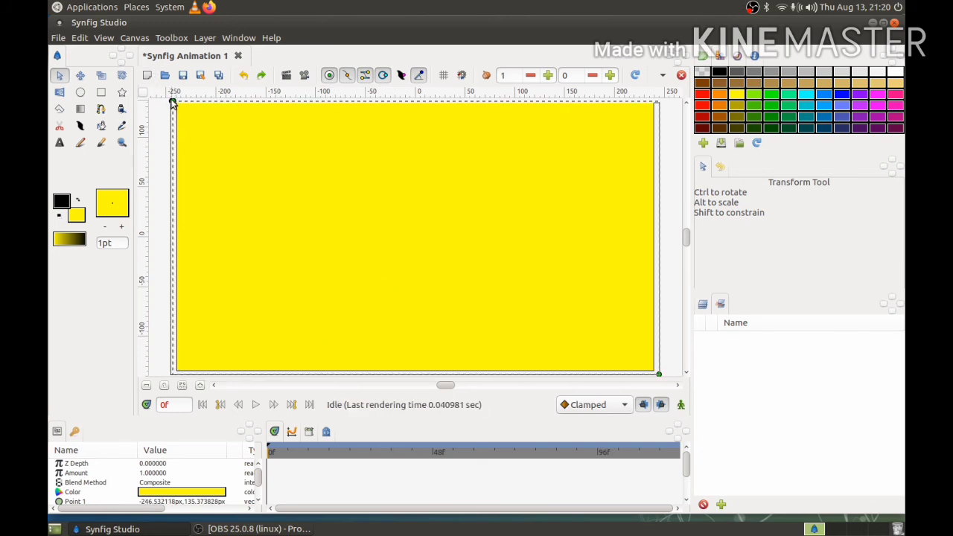
left_click_drag(172, 102, 173, 99)
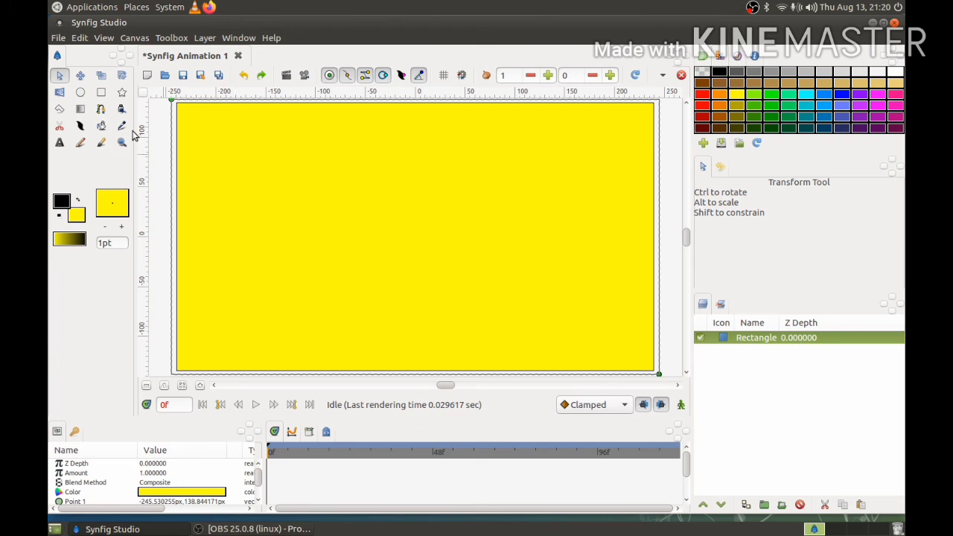
- Draw a pink circle in the upper-left part of the yellow background
left_click(81, 93)
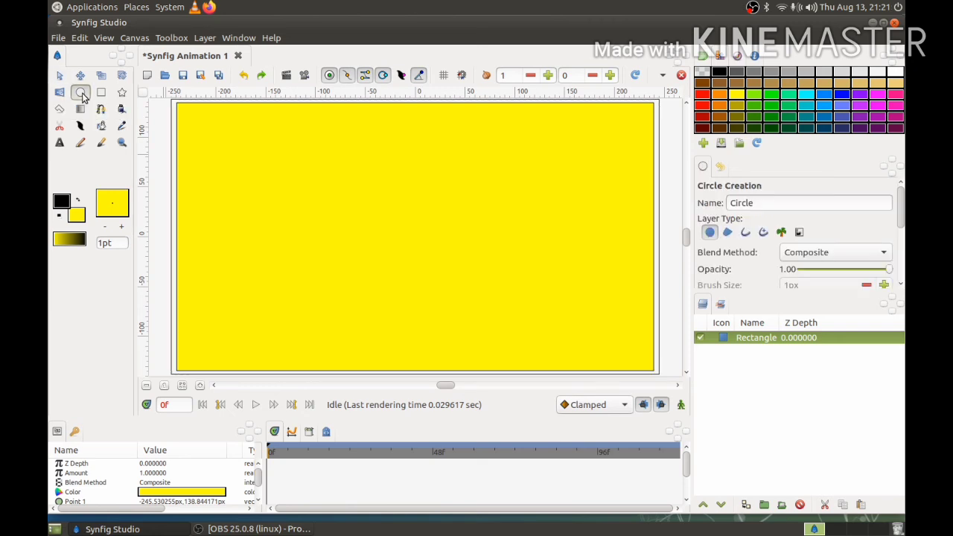
left_click(895, 97)
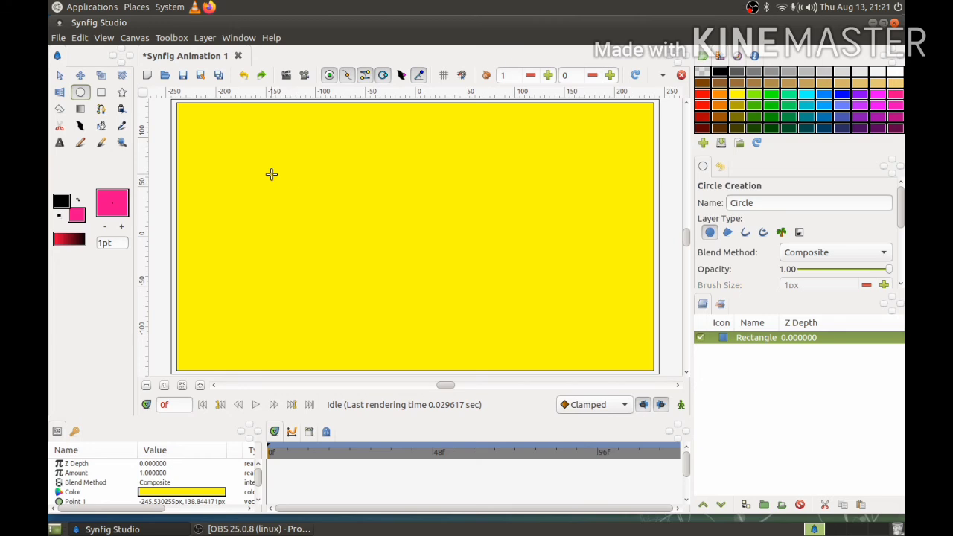
left_click_drag(271, 175, 329, 236)
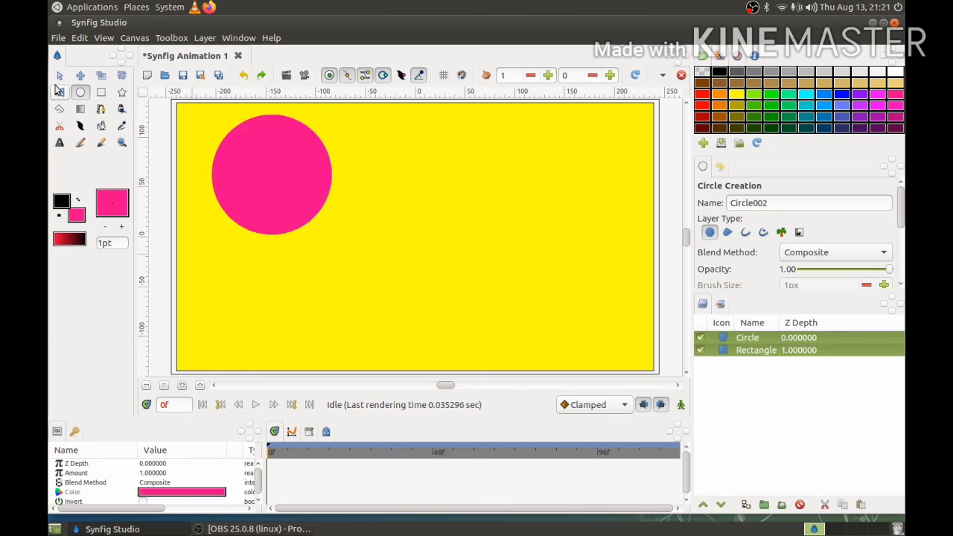
- Move the pink circle down and to the right with the Transform tool and slightly enlarge its radius
left_click(60, 76)
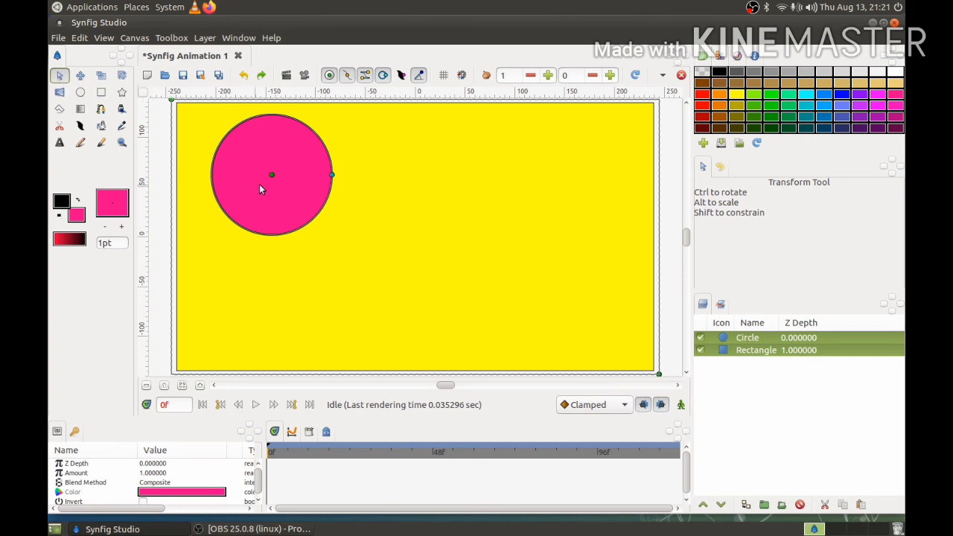
left_click_drag(272, 176, 311, 223)
mouse_move(375, 230)
left_mouse_down()
mouse_move(408, 230)
mouse_move(364, 235)
mouse_move(375, 225)
left_mouse_up()
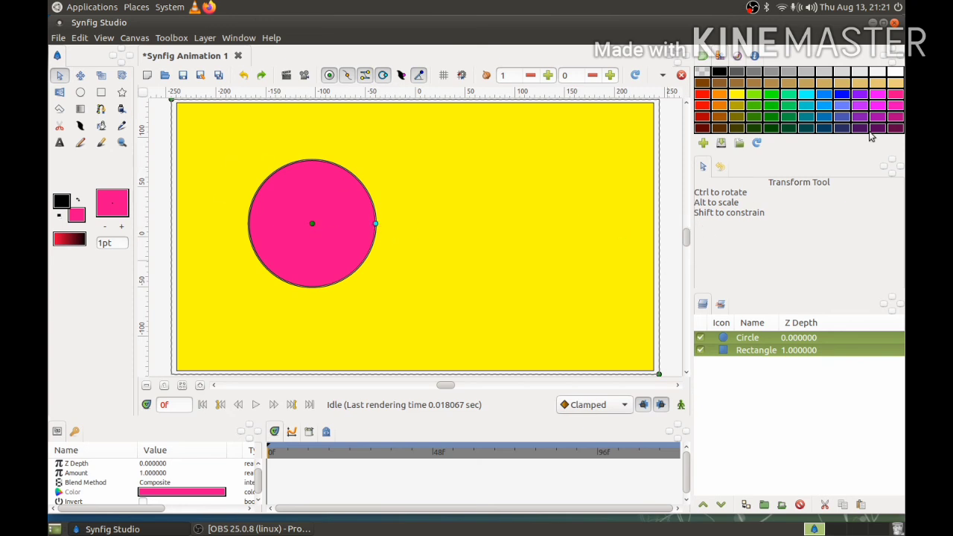
- Move the pink circle slightly upward and shrink its radius to about 52 px
left_click(745, 58)
left_click_drag(837, 149, 843, 149)
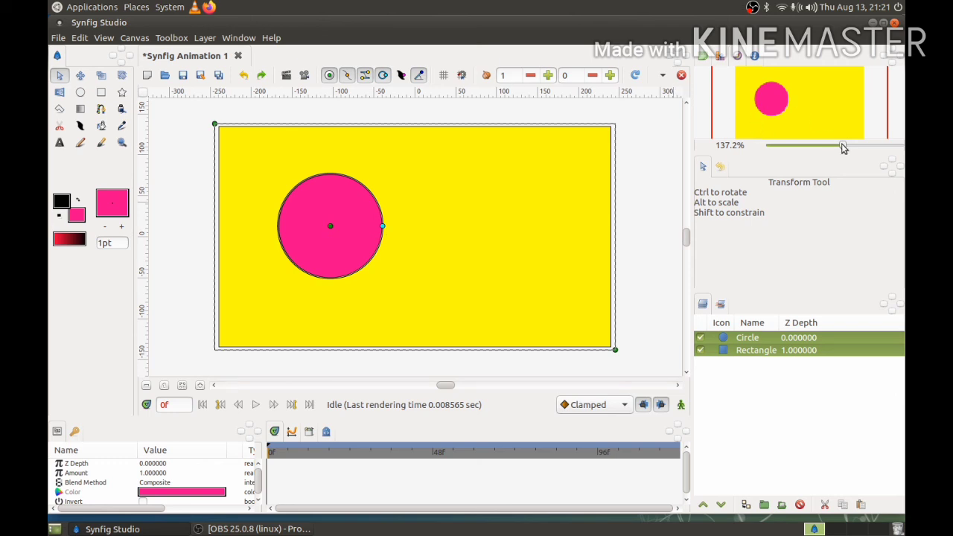
mouse_move(843, 145)
left_mouse_down()
mouse_move(854, 149)
mouse_move(847, 152)
left_mouse_up()
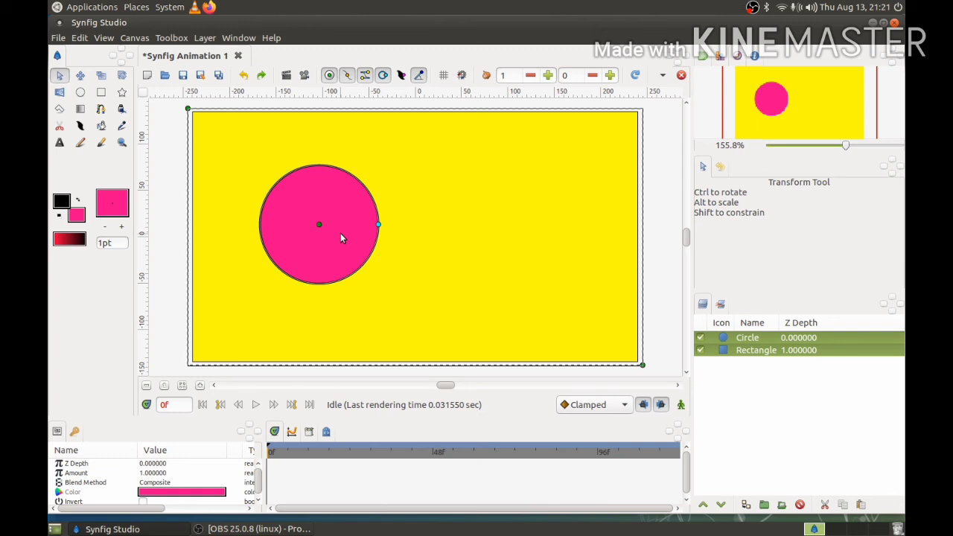
left_click_drag(319, 224, 314, 201)
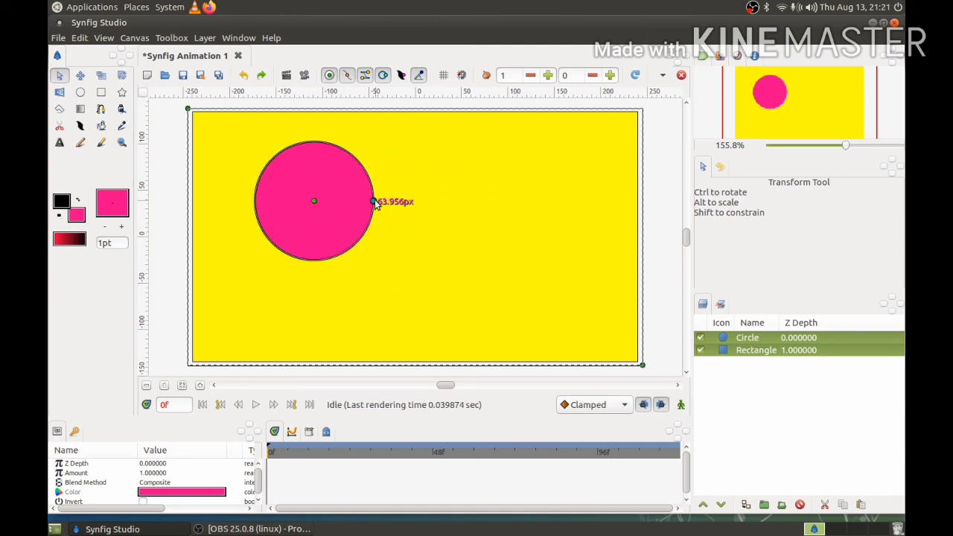
mouse_move(376, 205)
left_mouse_down()
mouse_move(392, 201)
mouse_move(344, 201)
mouse_move(362, 204)
left_mouse_up()
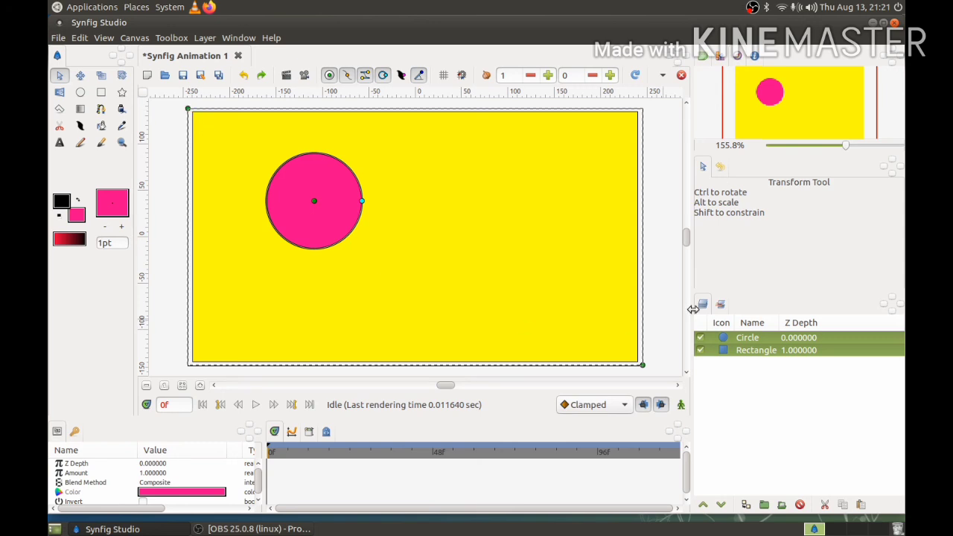
- Select the Circle and Rectangle layers in turn to compare them, ending with only the Circle layer selected
left_click(714, 342)
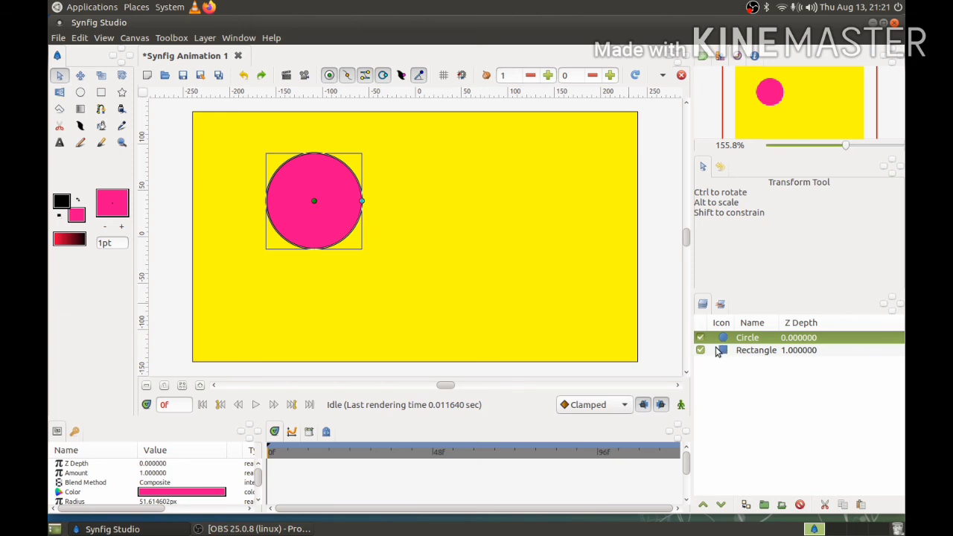
left_click(715, 351)
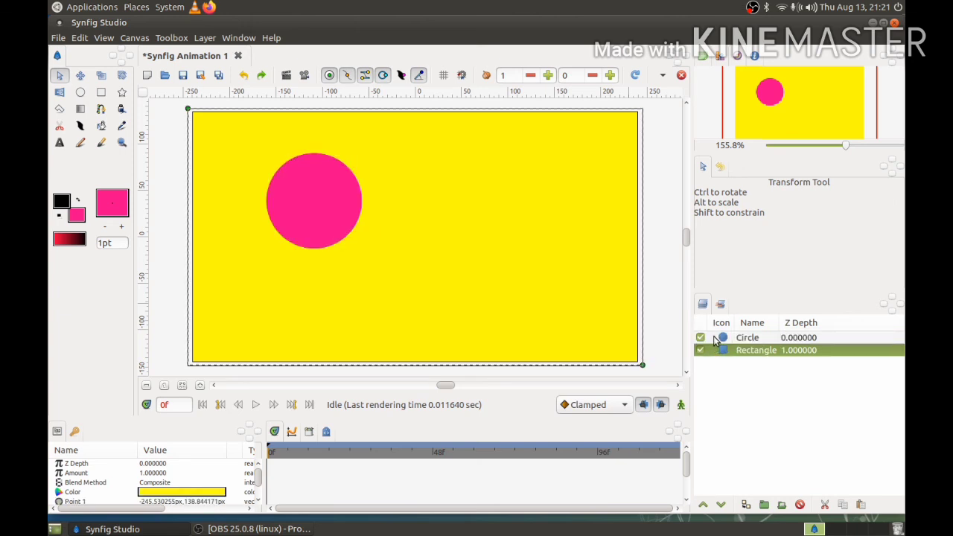
left_click(715, 339)
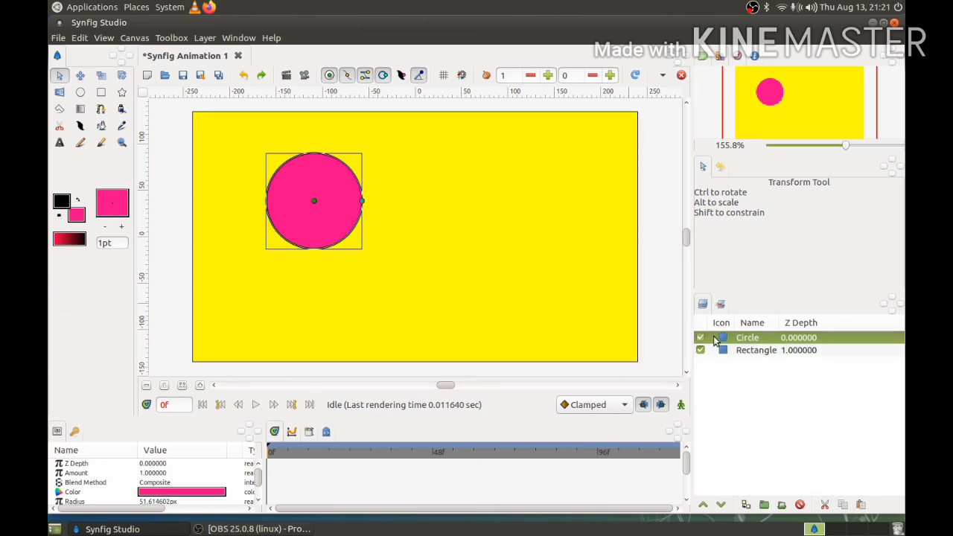
- Draw a blue star overlapping the pink circle's right edge, centred at about (-44, 15) px
left_click(123, 93)
left_click(725, 58)
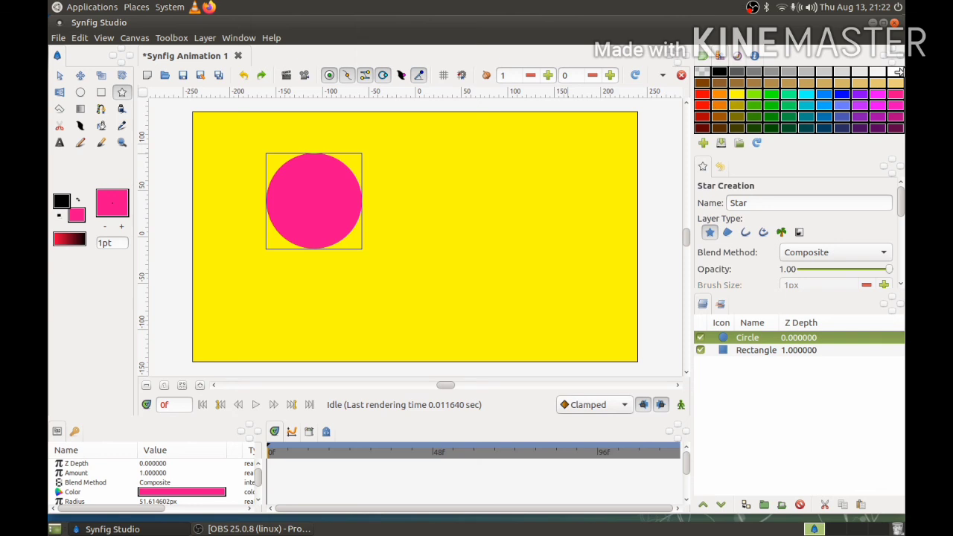
left_click(843, 95)
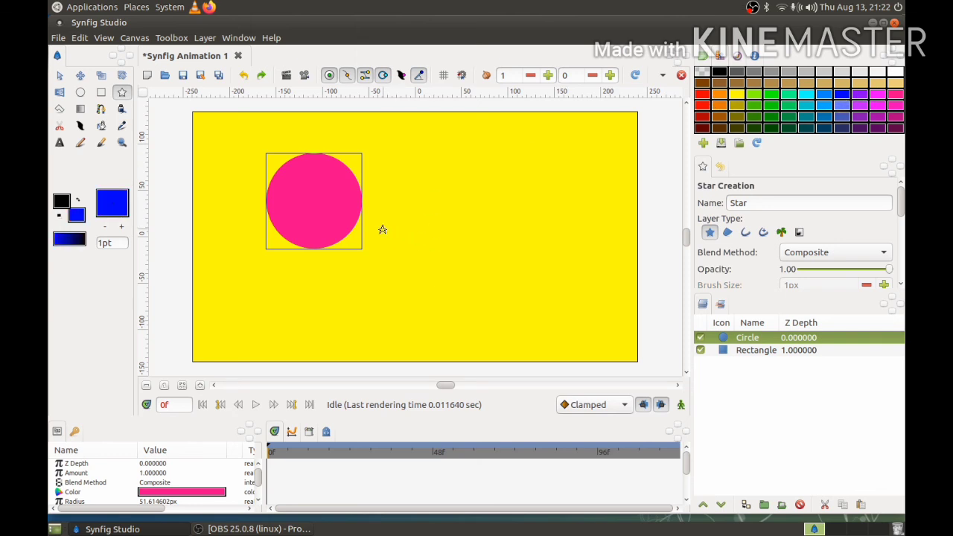
left_click_drag(374, 223, 420, 231)
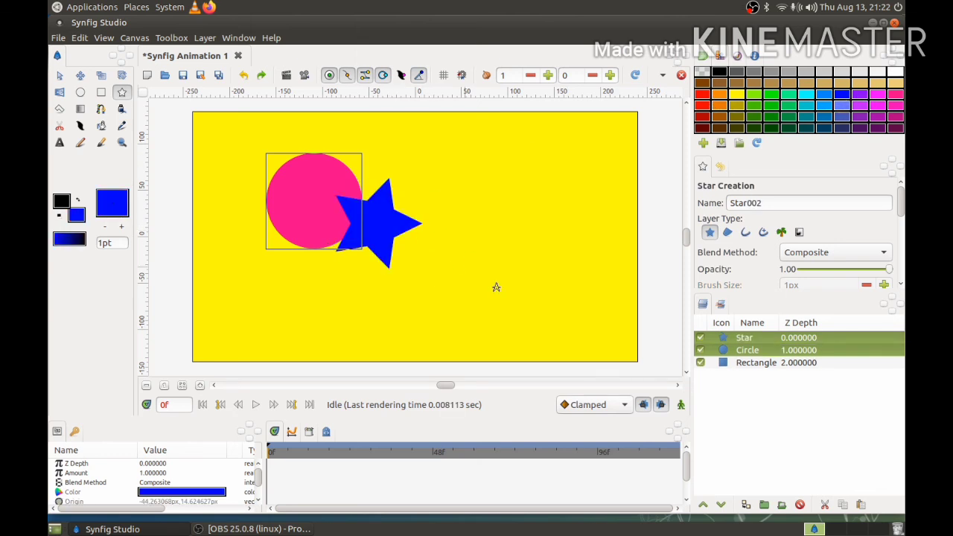
left_click(532, 192)
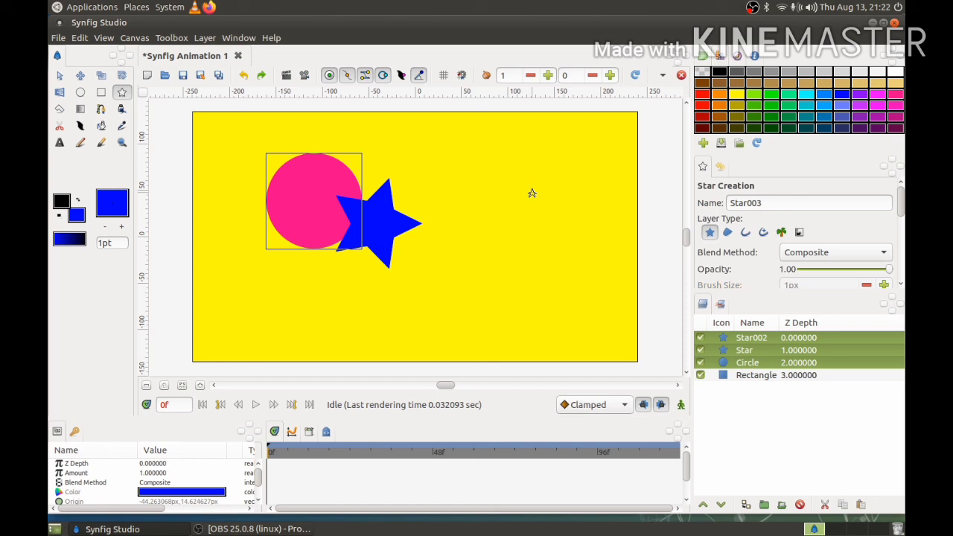
- Delete the stray Star002 layer and clear the layer selection
left_click(716, 341)
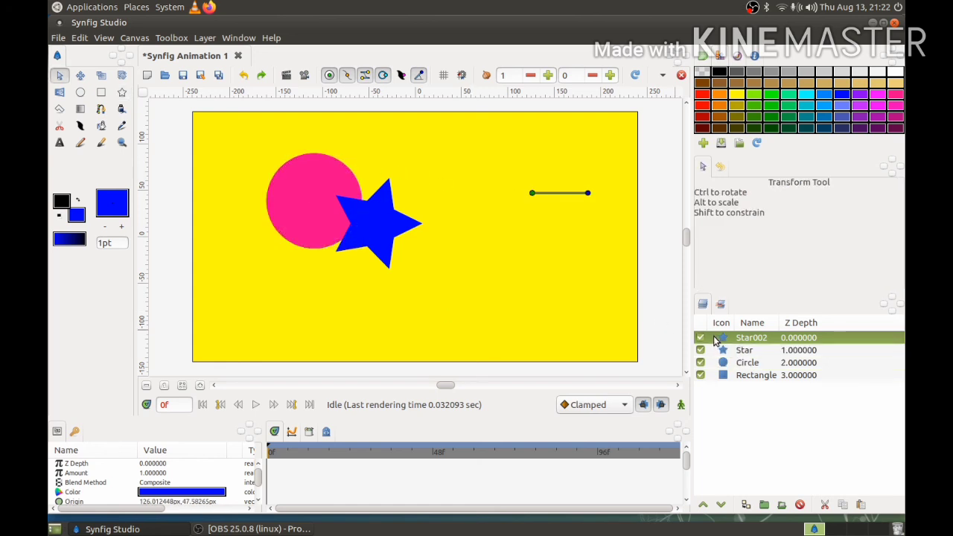
right_click(715, 340)
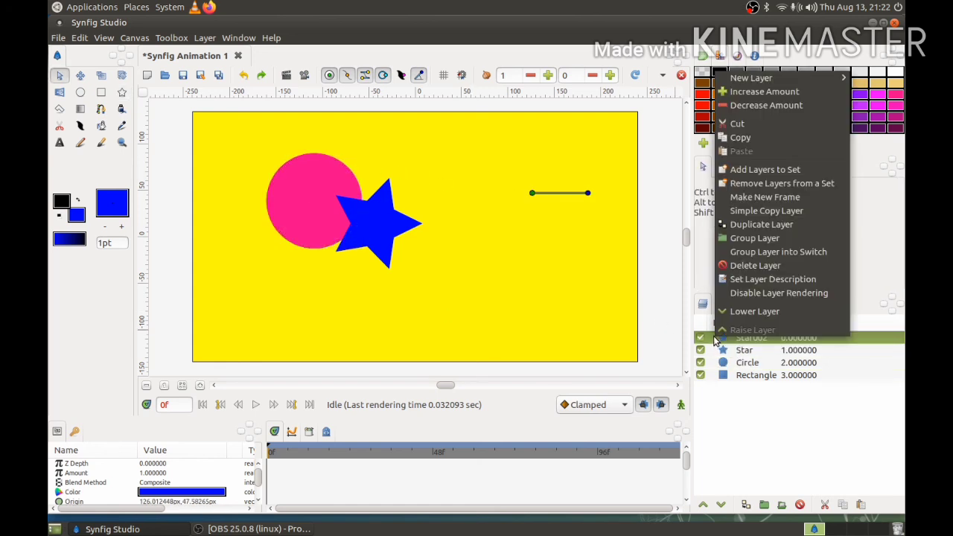
left_click(741, 268)
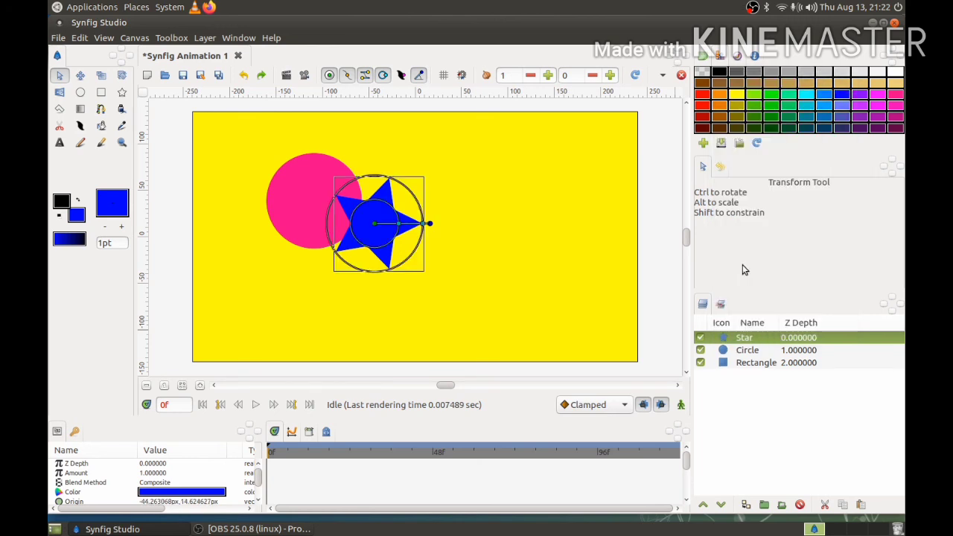
left_click(159, 253)
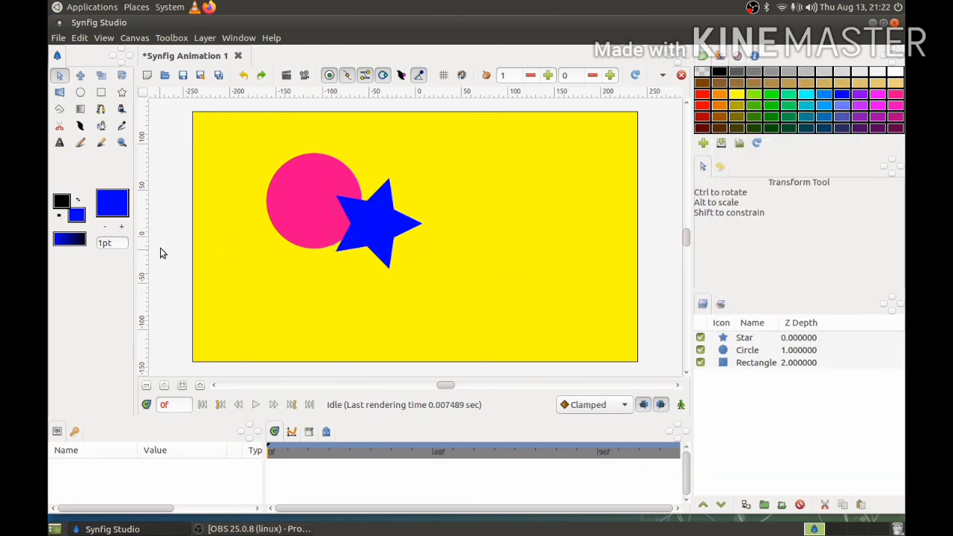
- Select the Rectangle, Circle and Star layers in turn, twice over, to match each layer with its shape on the canvas
left_click(716, 362)
left_click(716, 350)
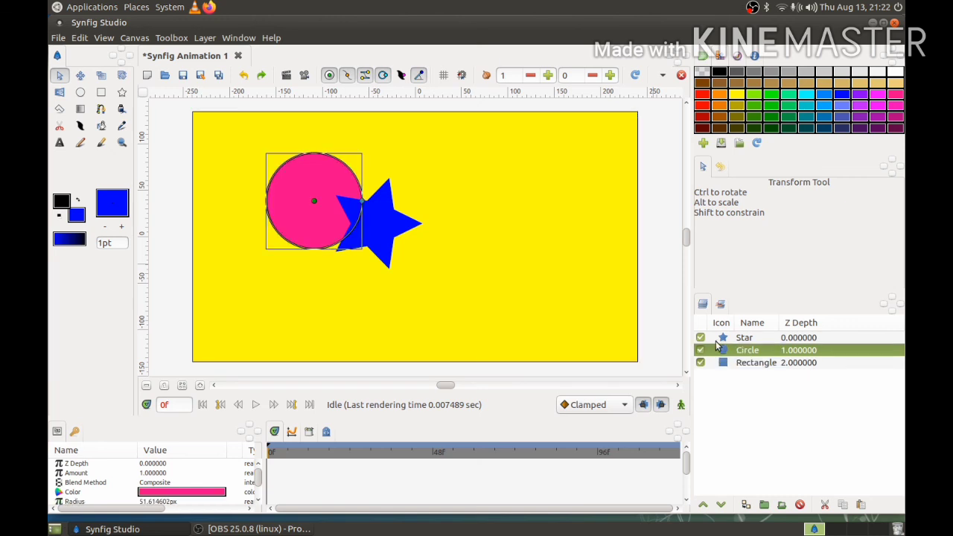
left_click(716, 339)
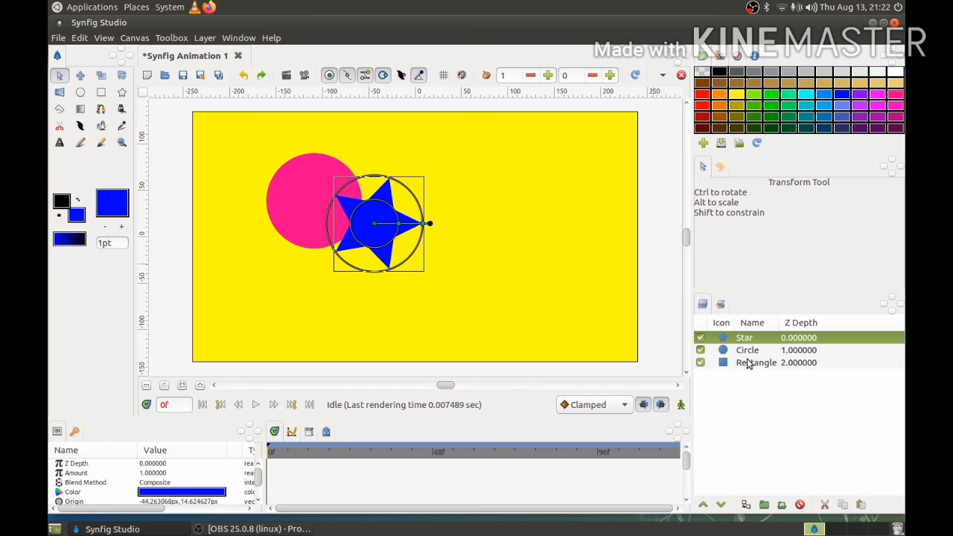
left_click(178, 183)
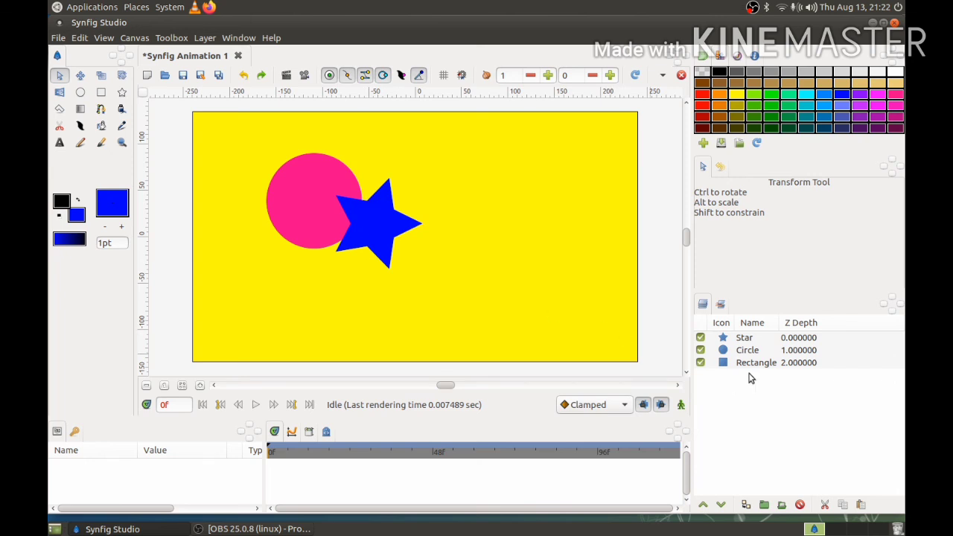
left_click(721, 362)
left_click(719, 350)
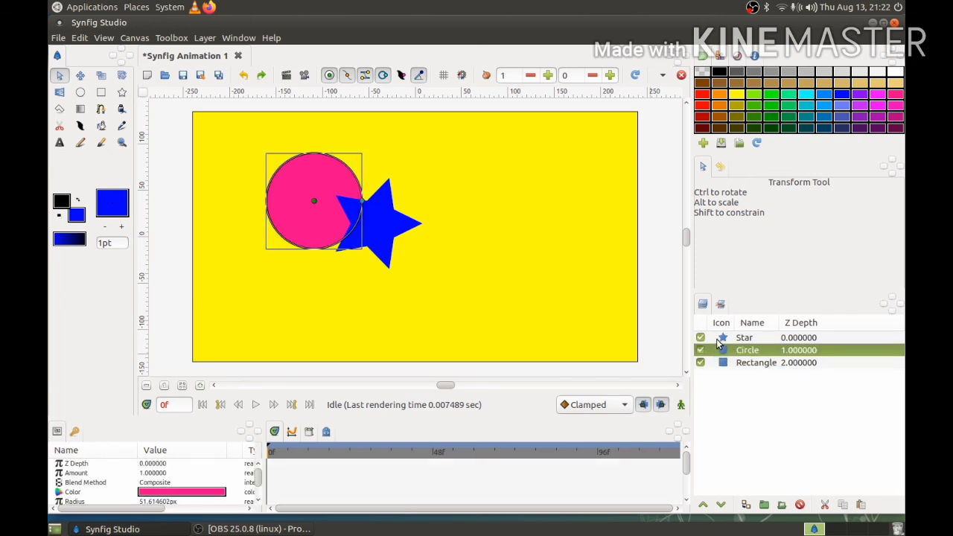
left_click(717, 339)
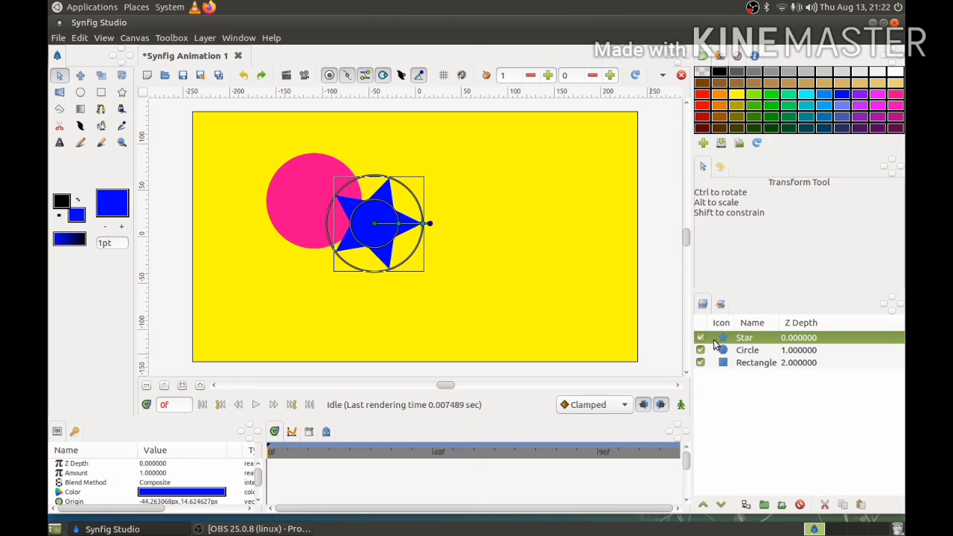
- Select the Rectangle, Circle and Star layers one at a time and examine the parameters of the circle and the star
left_click(713, 364)
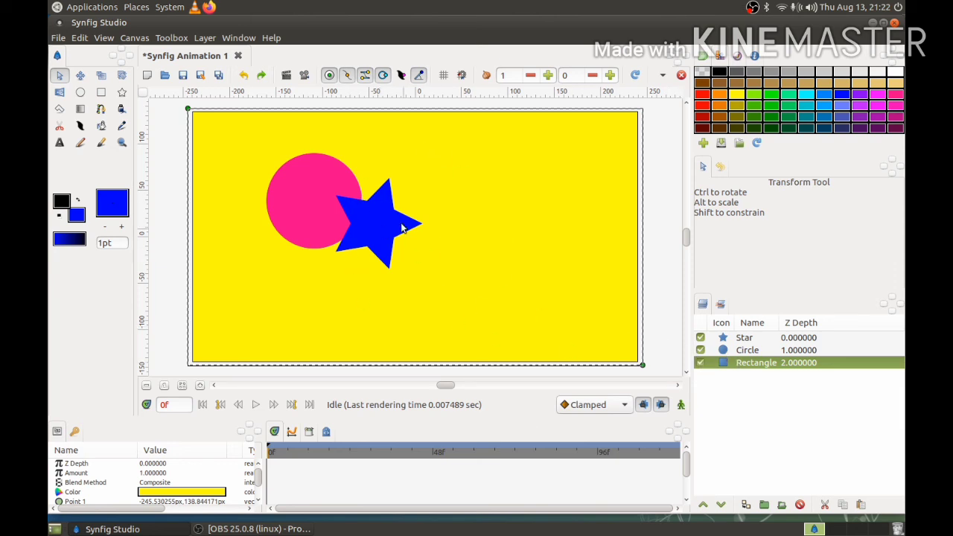
left_click(713, 354)
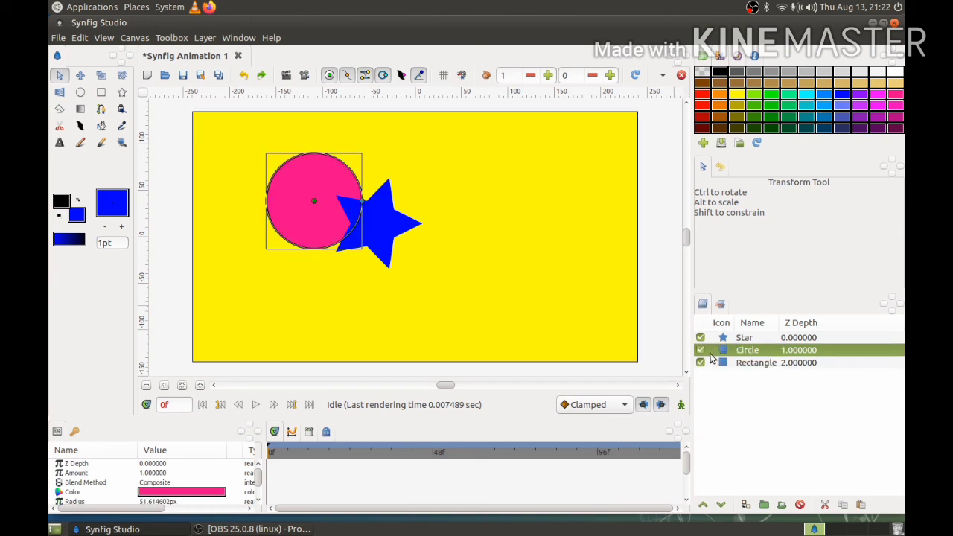
scroll(161, 480, "down", 1)
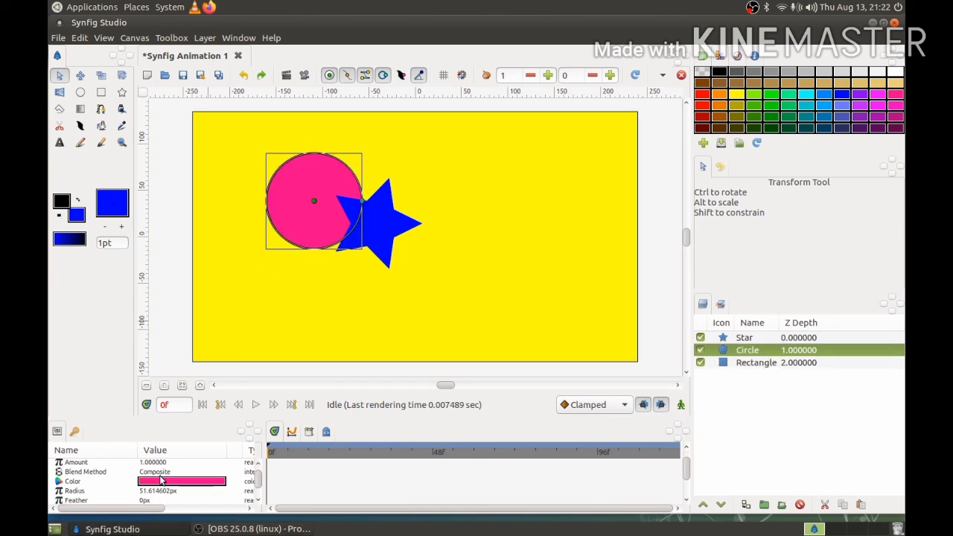
scroll(162, 483, "down", 2)
scroll(165, 497, "up", 3)
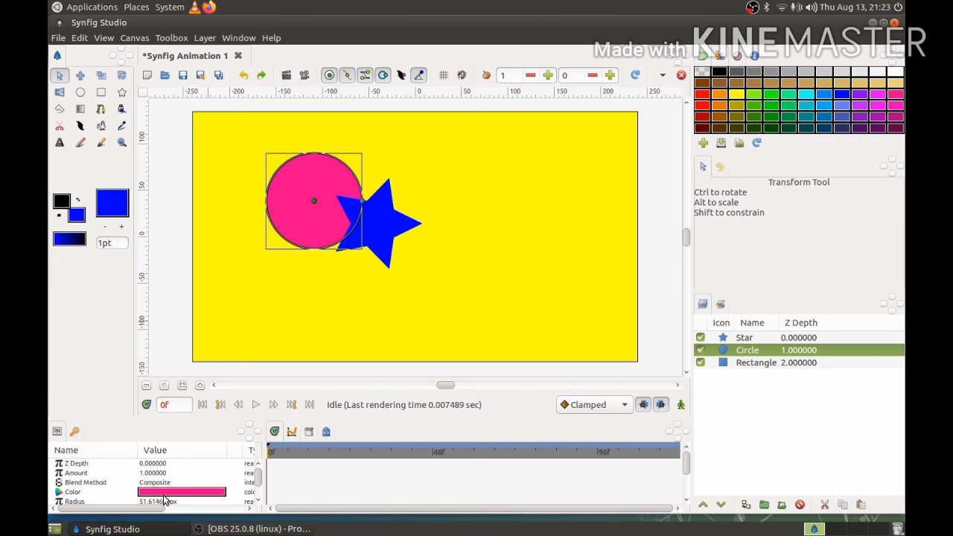
left_click(713, 340)
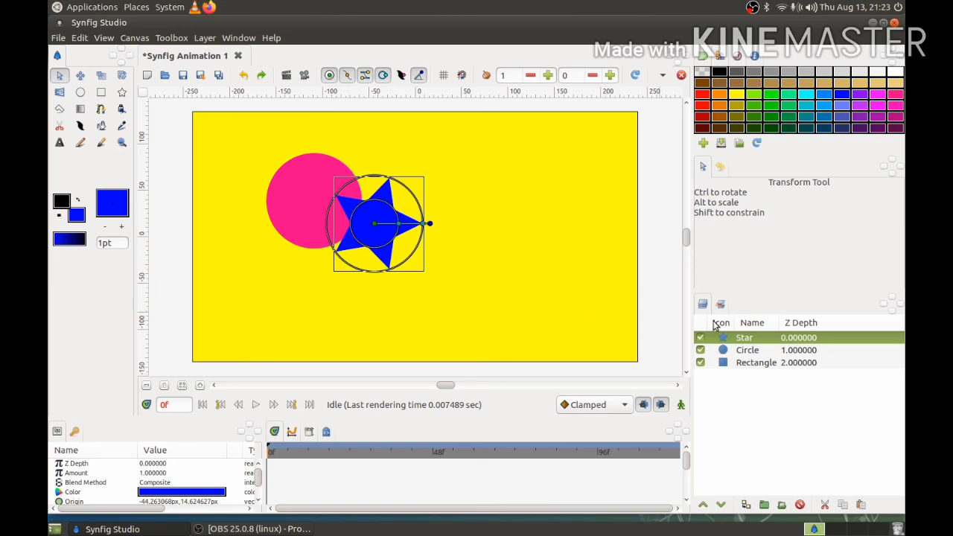
scroll(258, 482, "down", 5)
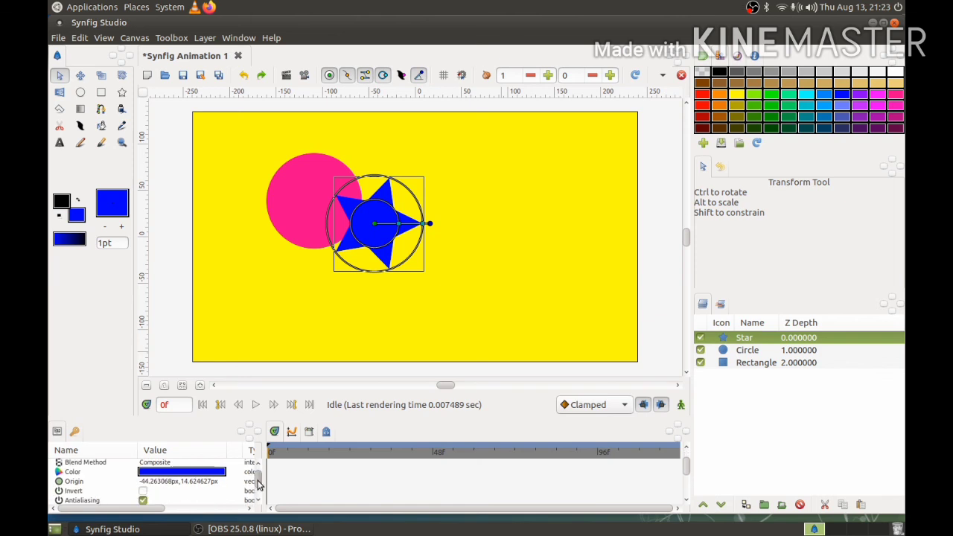
scroll(254, 491, "up", 5)
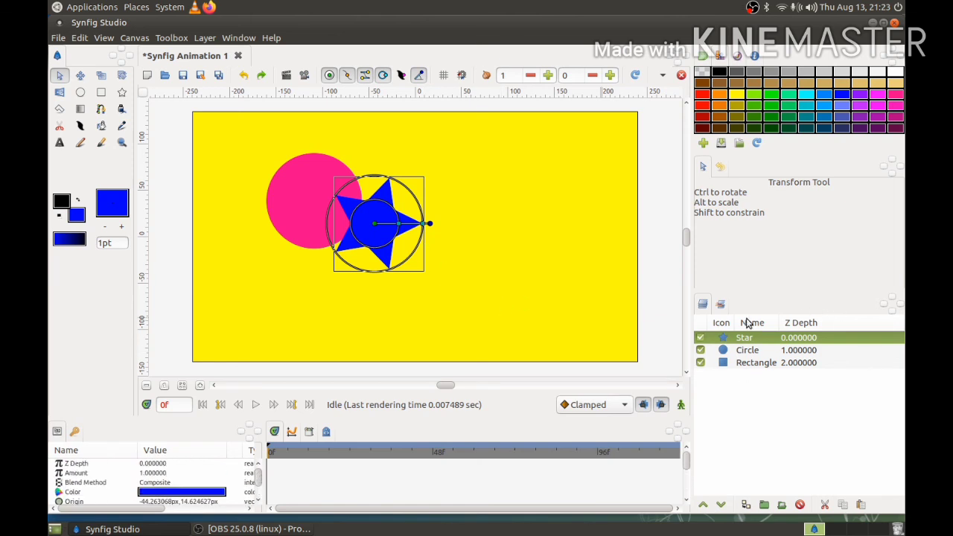
- Extend the selection to the Star, Circle and Rectangle layers together and examine the parameters they share
left_click(714, 350, "ctrl")
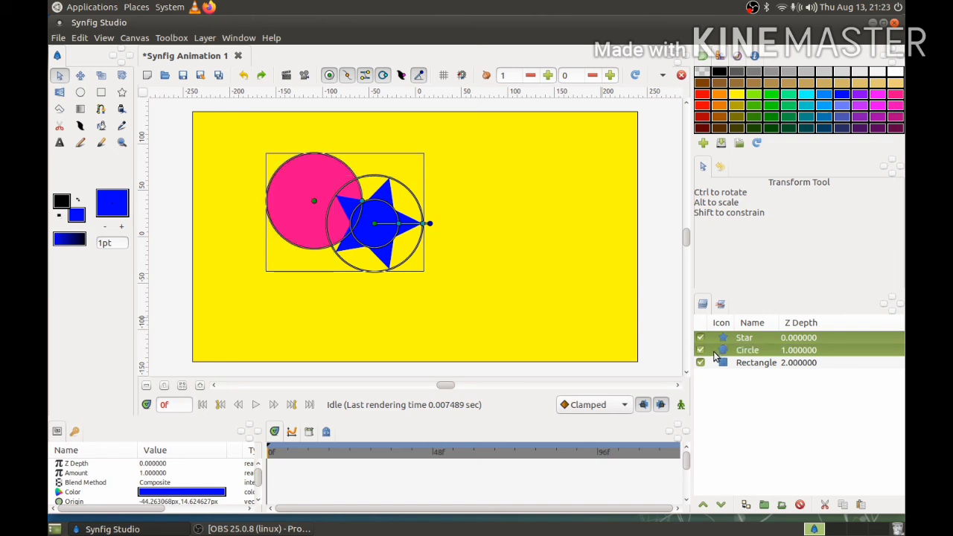
left_click(714, 363, "ctrl")
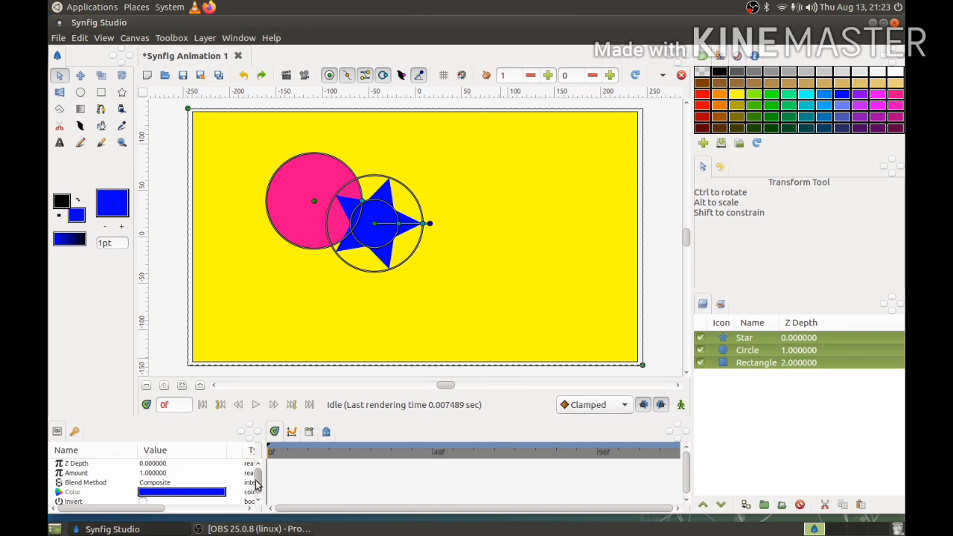
left_click_drag(257, 479, 256, 488)
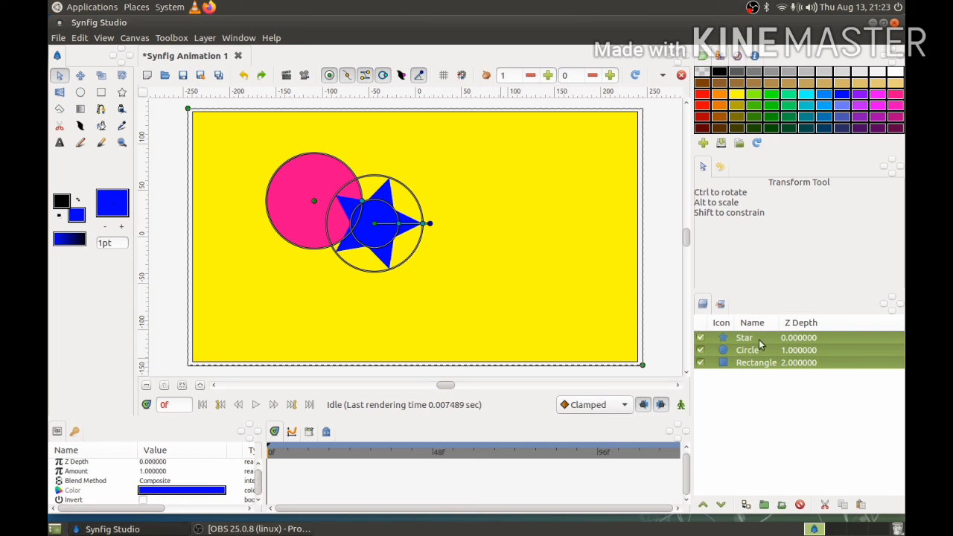
- Select only the Star and Circle layers together and look through their combined parameters
left_click(710, 337)
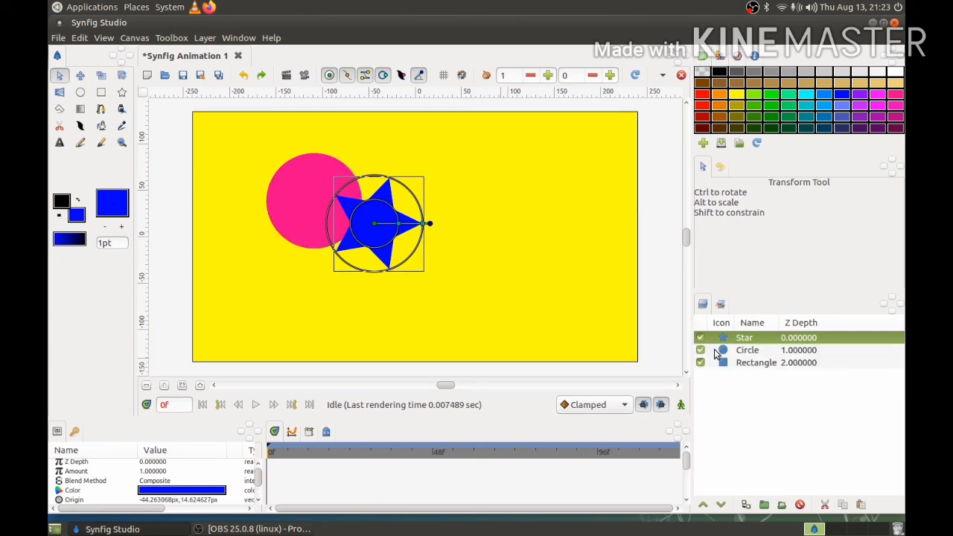
left_click(715, 351, "ctrl")
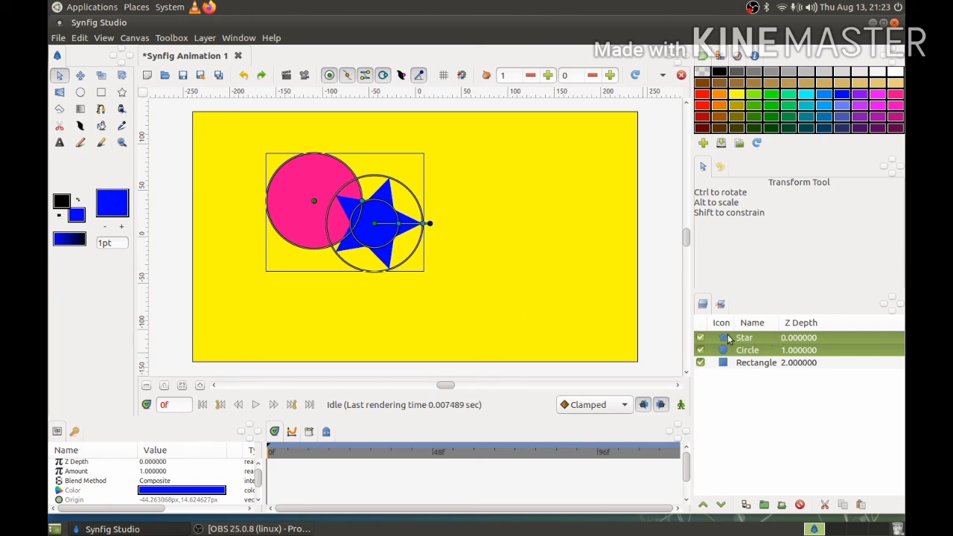
scroll(258, 480, "down", 2)
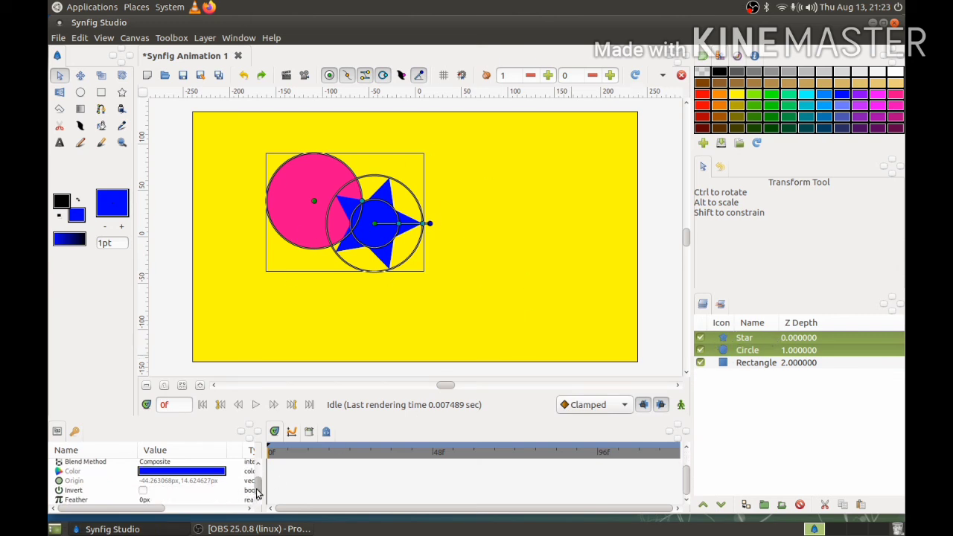
scroll(257, 487, "up", 2)
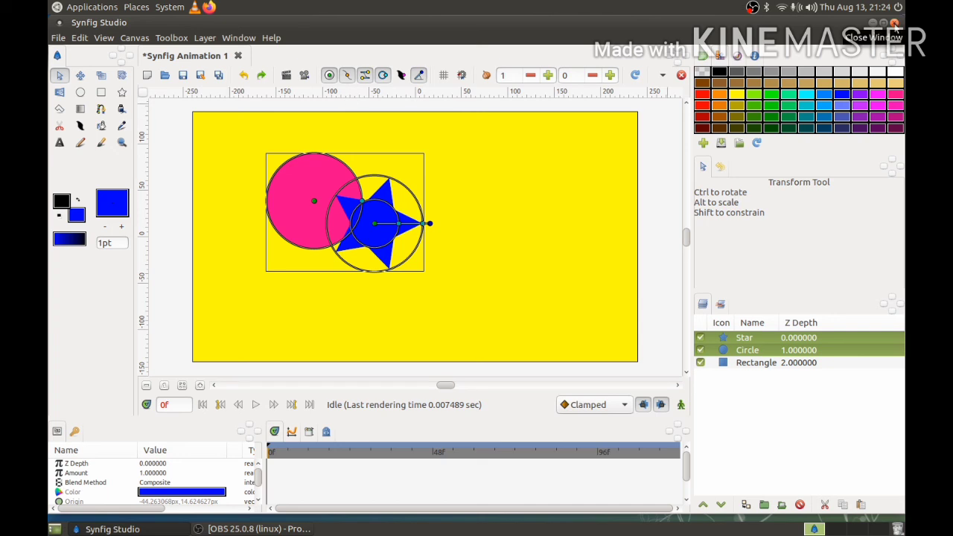
- Start closing the program with the unsaved Synfig Animation 1 document open
left_click(894, 24)
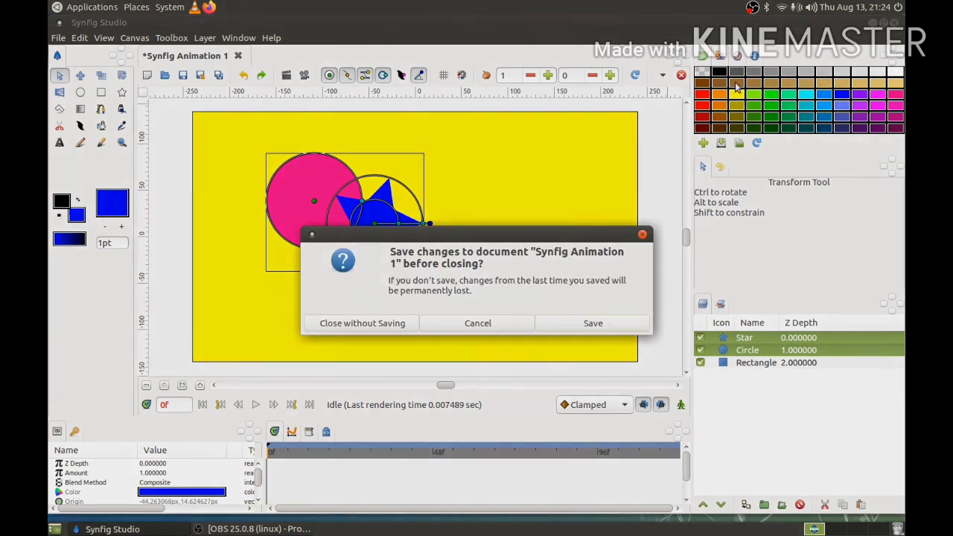